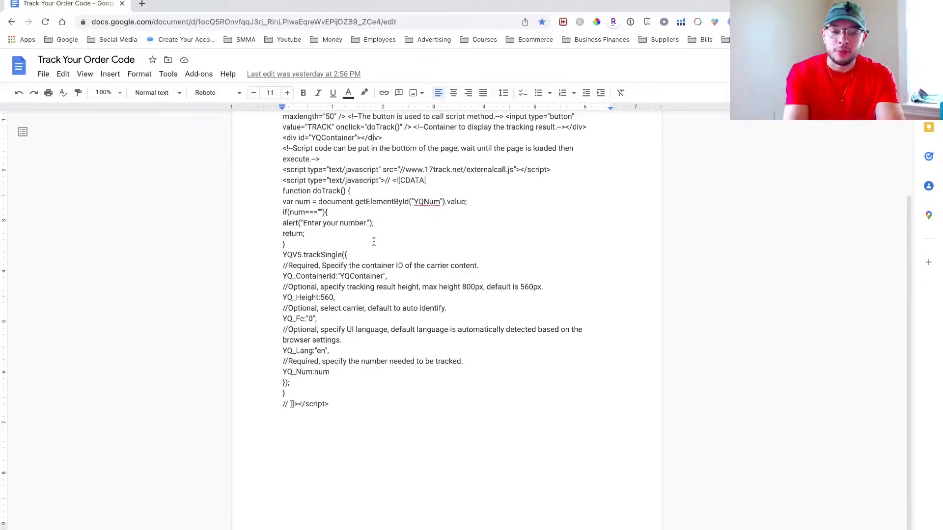
# Select the entire order-tracking code in the Track Your Order Code document for copying.
pyautogui.scroll(3, 361, 352)
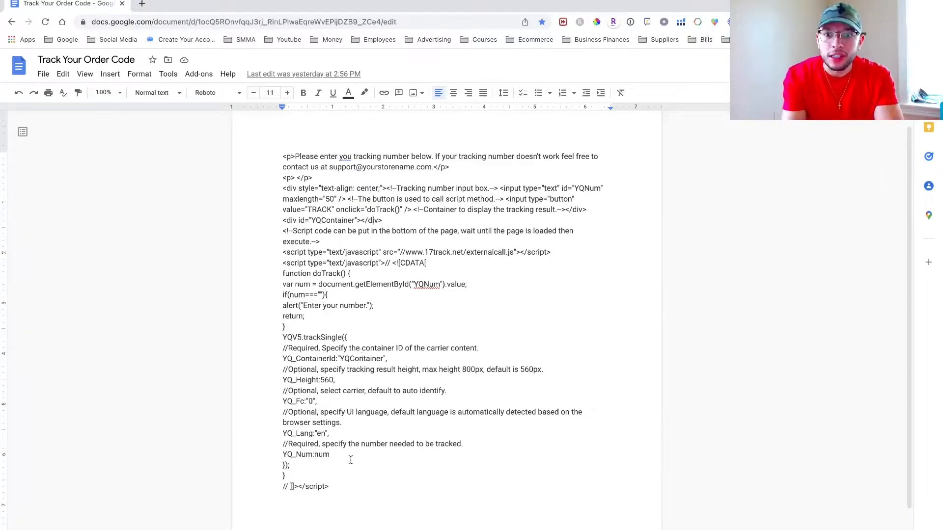
pyautogui.scroll(1, 350, 460)
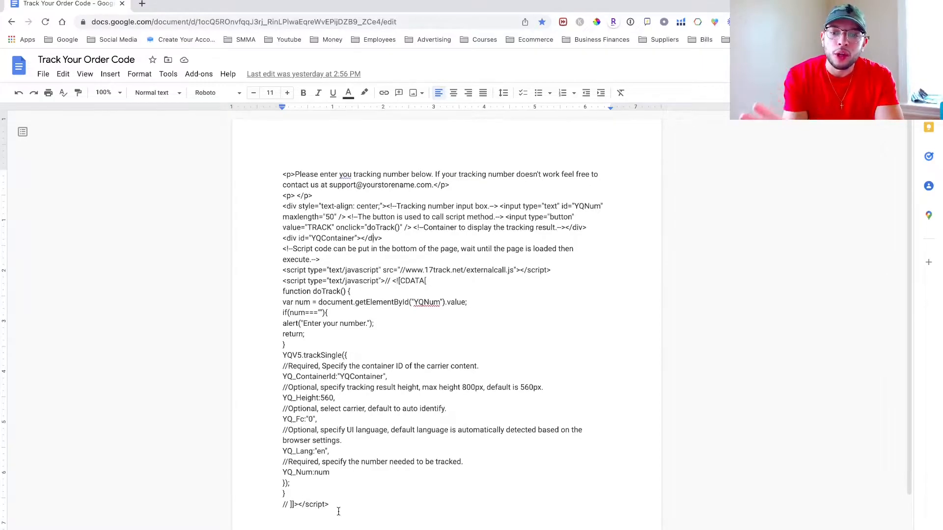
pyautogui.hotkey('ctrl', 'a')
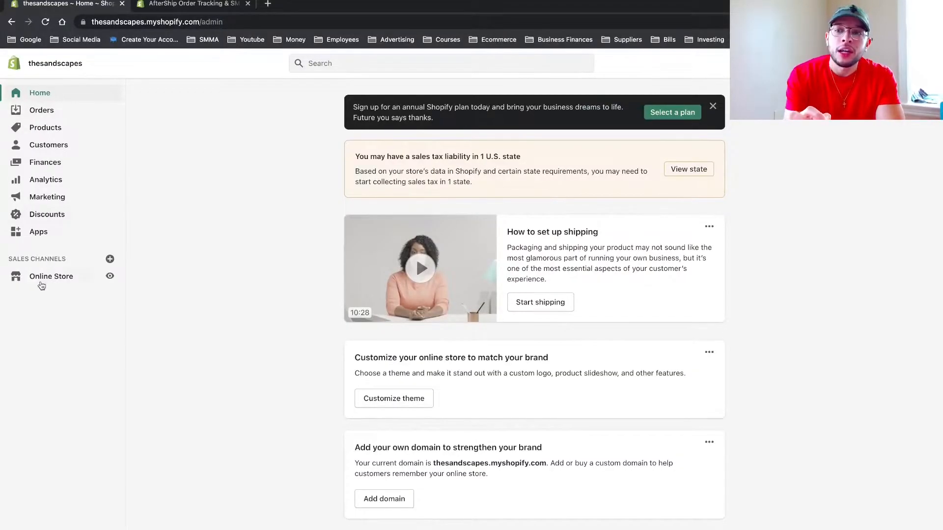
# Switch to the Shopify admin and create a new online store page titled "Track Your Order".
pyautogui.click(42, 282)
pyautogui.click(42, 330)
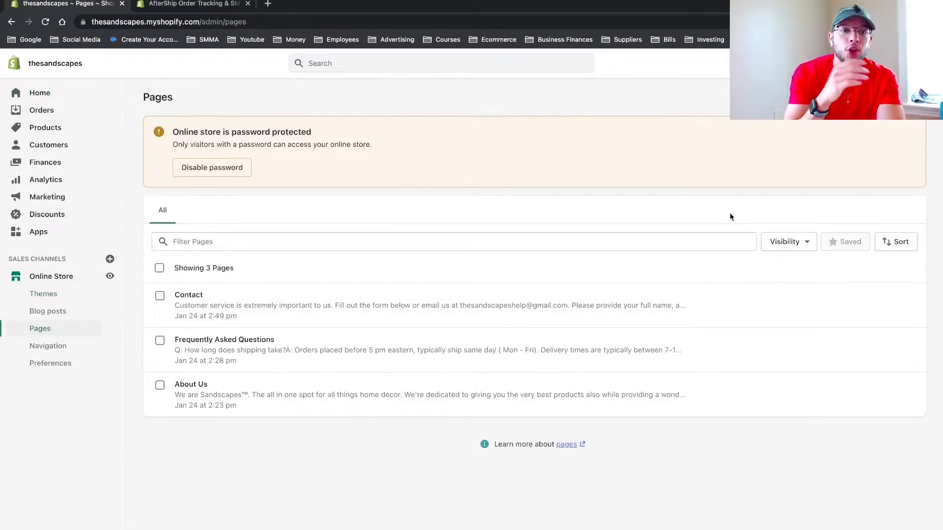
pyautogui.click(901, 97)
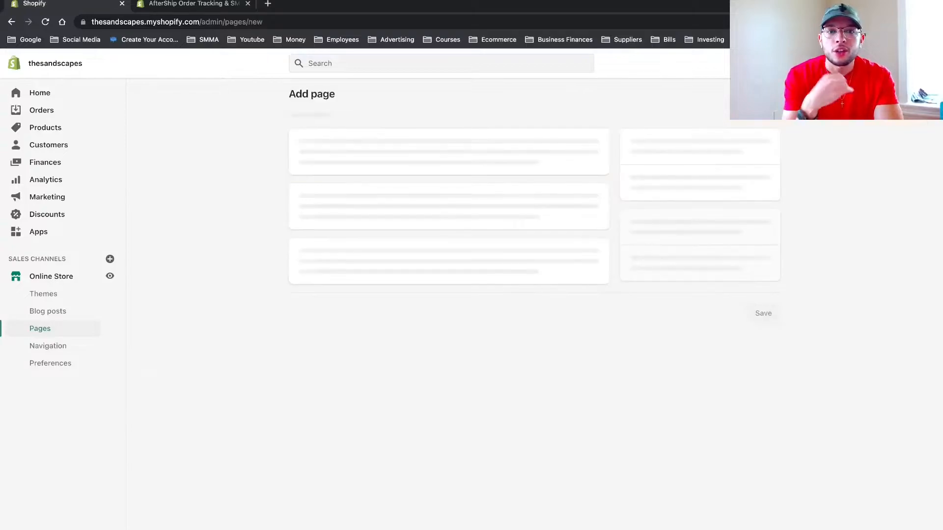
pyautogui.click(464, 142)
pyautogui.write('Track your')
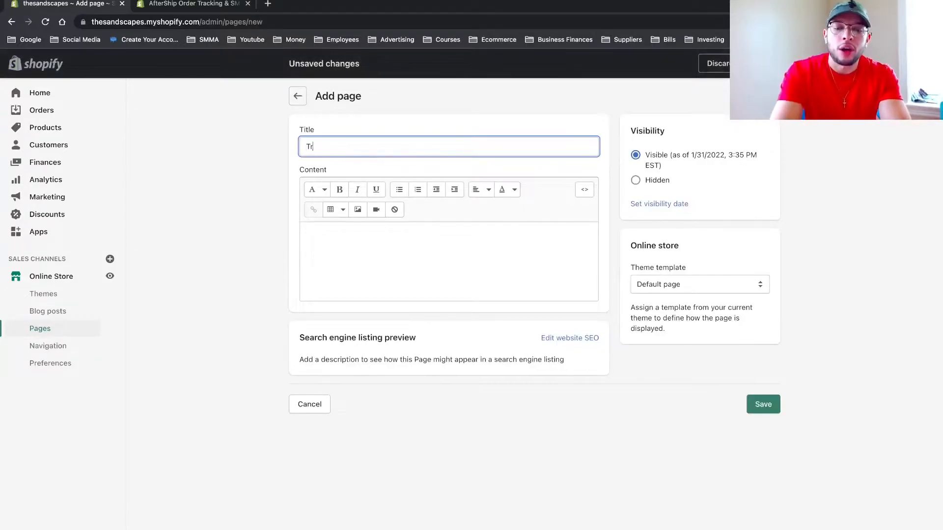
pyautogui.press('BackSpace')
pyautogui.press('BackSpace')
pyautogui.press('BackSpace')
pyautogui.press('BackSpace')
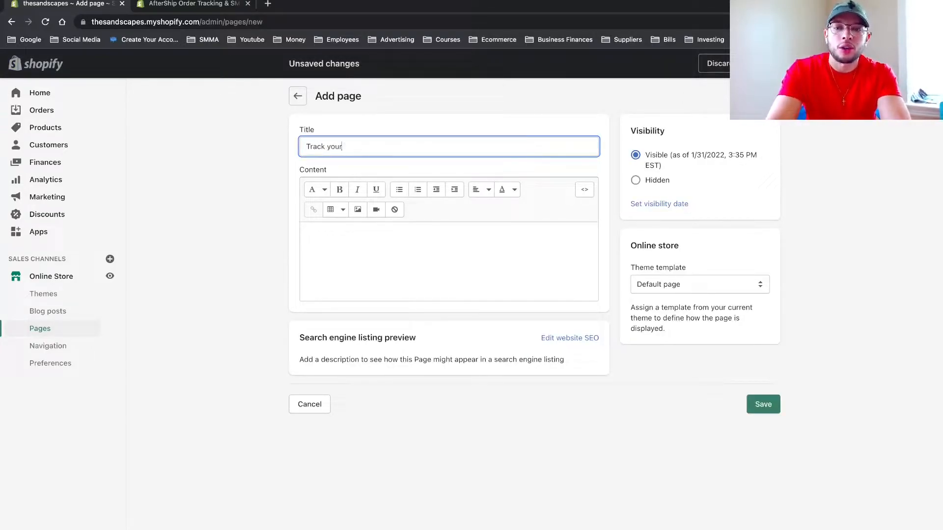
pyautogui.write('Your Order')
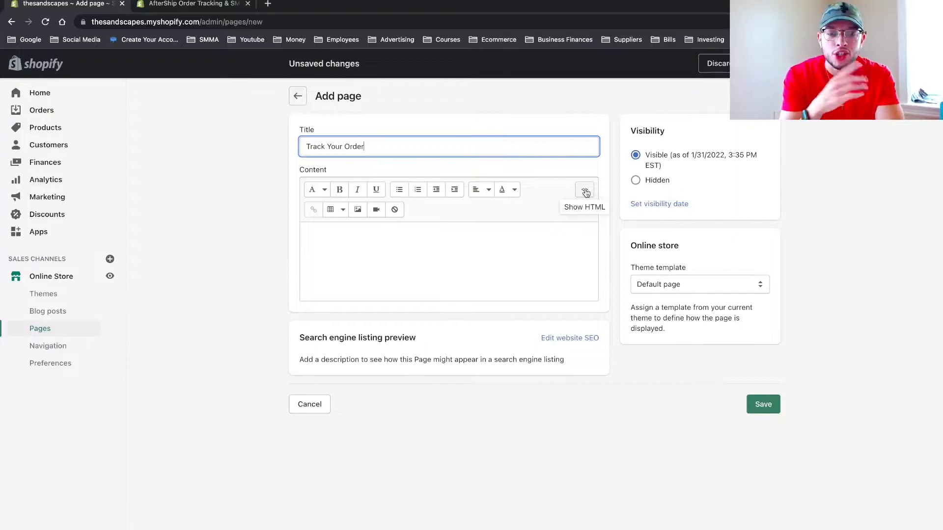
# Insert the copied tracking code as HTML in the page content and save the page.
pyautogui.click(585, 193)
pyautogui.click(484, 232)
pyautogui.hotkey('ctrl', 'v')
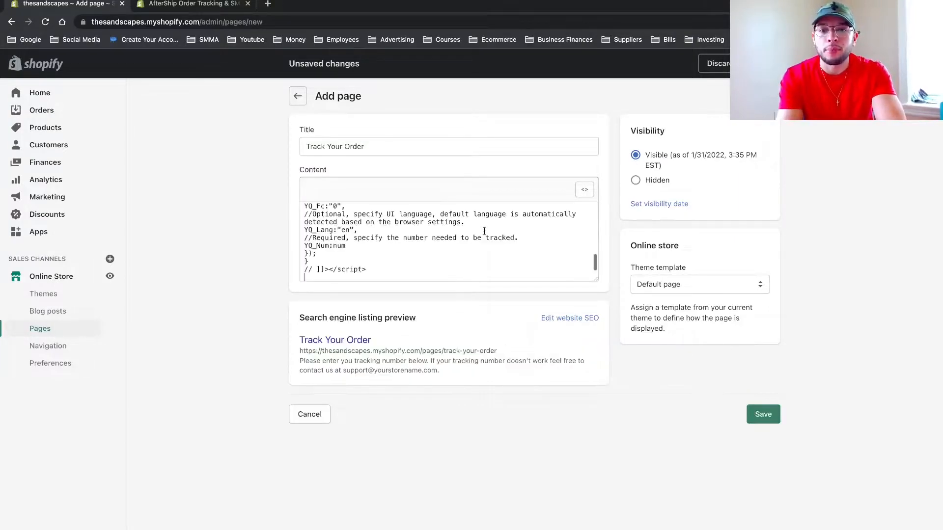
pyautogui.scroll(10, 481, 231)
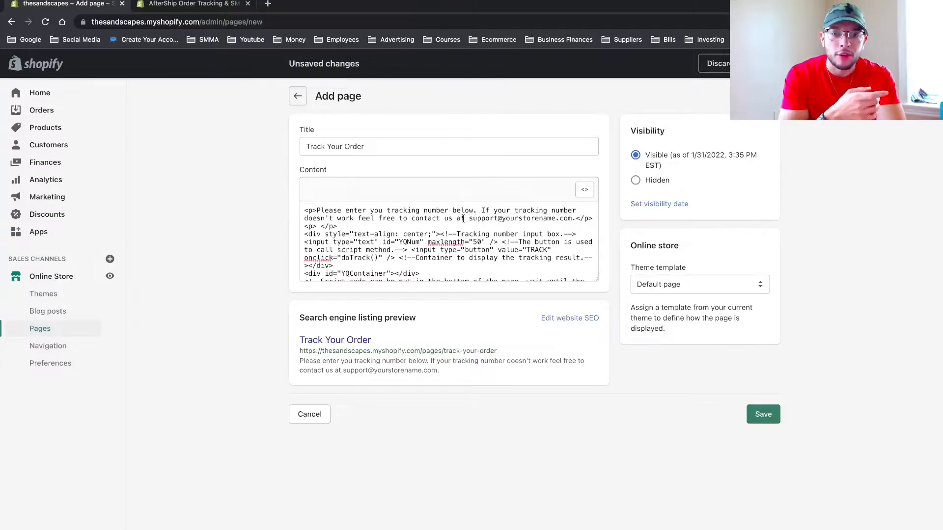
pyautogui.moveTo(470, 218); pyautogui.dragTo(573, 220)
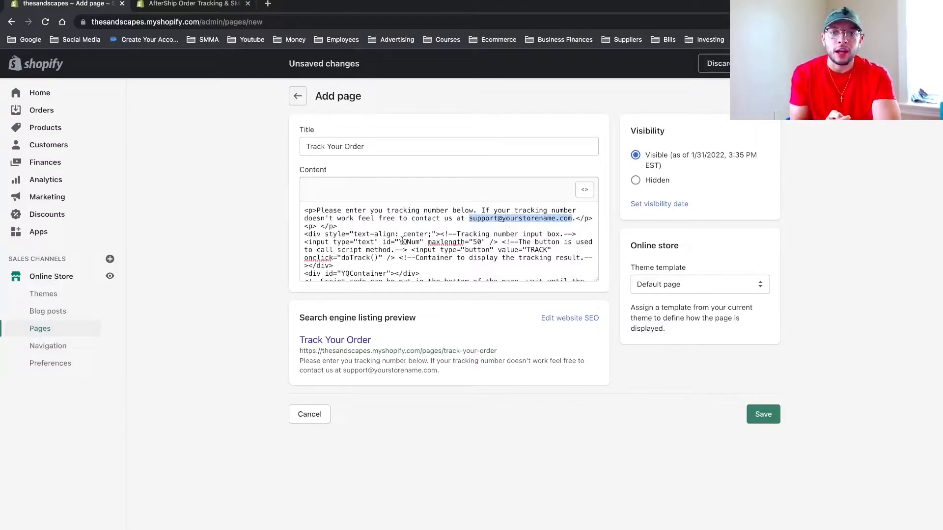
pyautogui.click(653, 364)
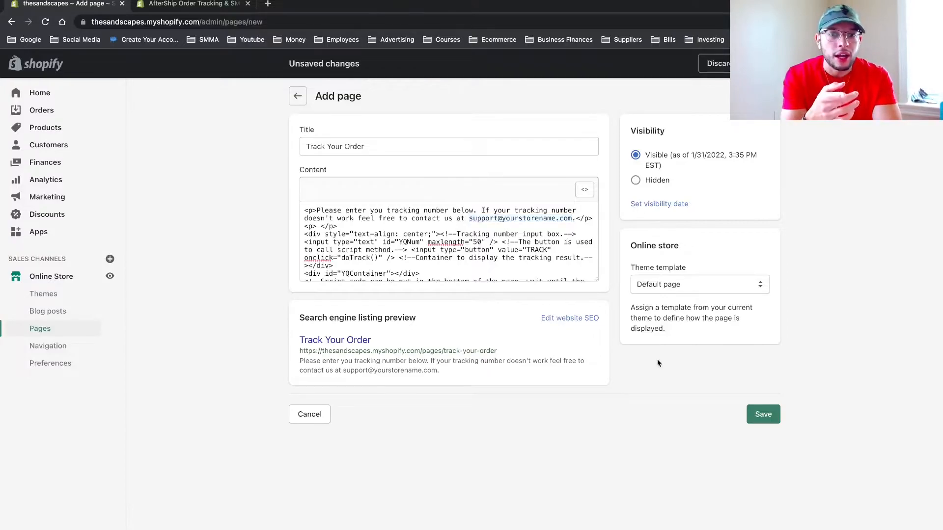
pyautogui.click(754, 411)
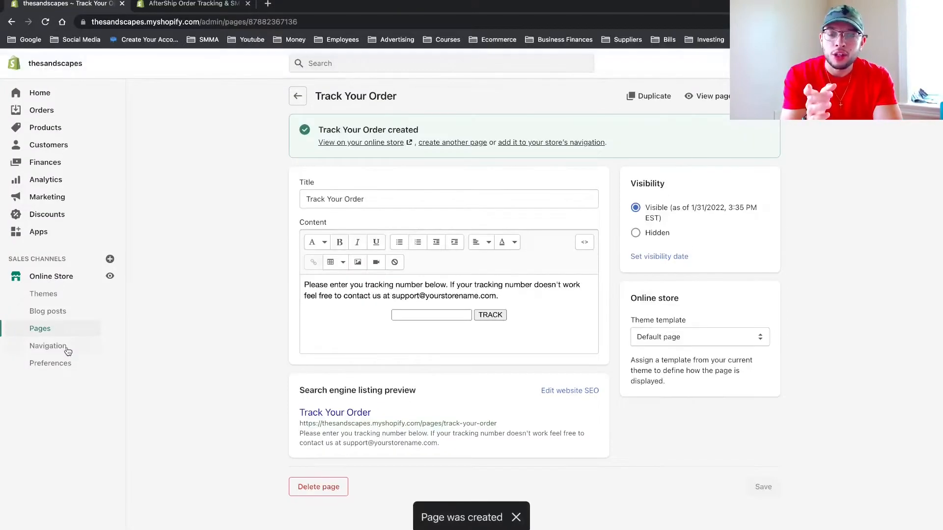
# Add a Track Your Order item linking to that page in the store's Main menu and save the menu.
pyautogui.click(65, 348)
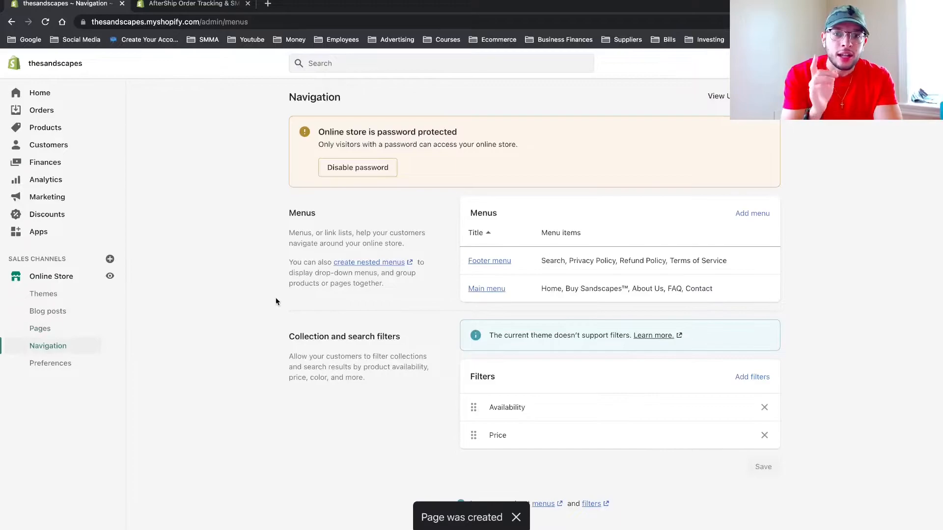
pyautogui.click(495, 294)
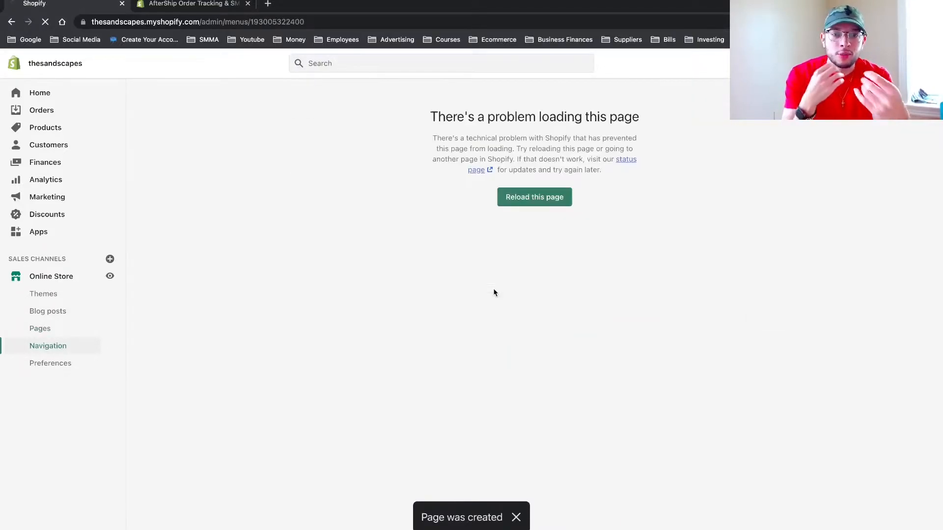
pyautogui.click(525, 198)
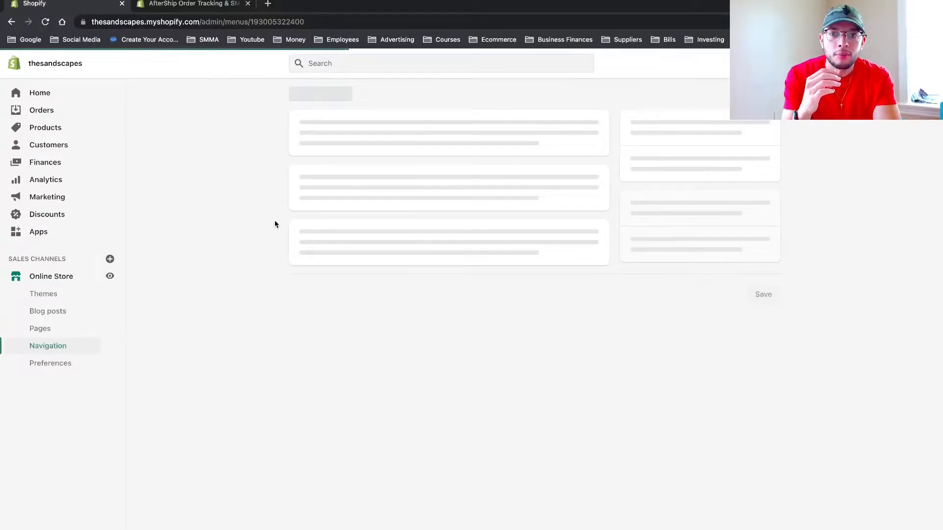
pyautogui.click(339, 362)
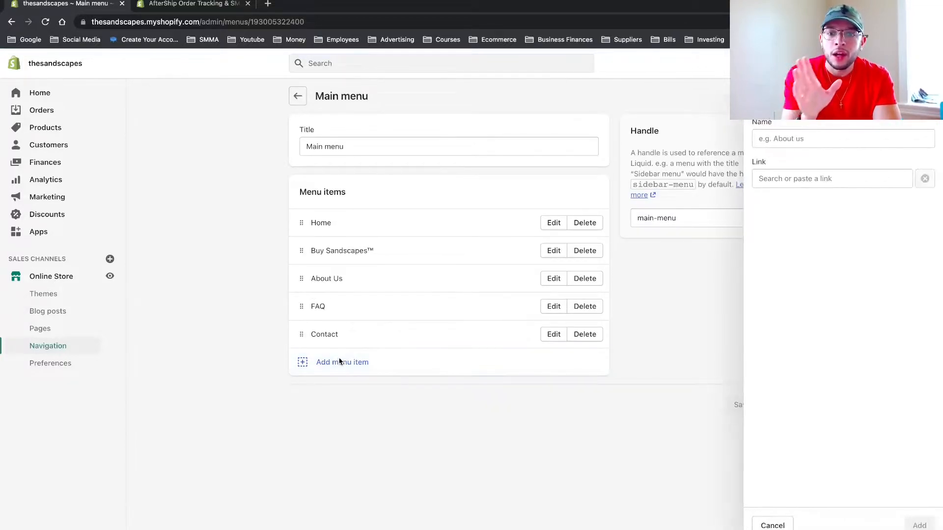
pyautogui.click(829, 181)
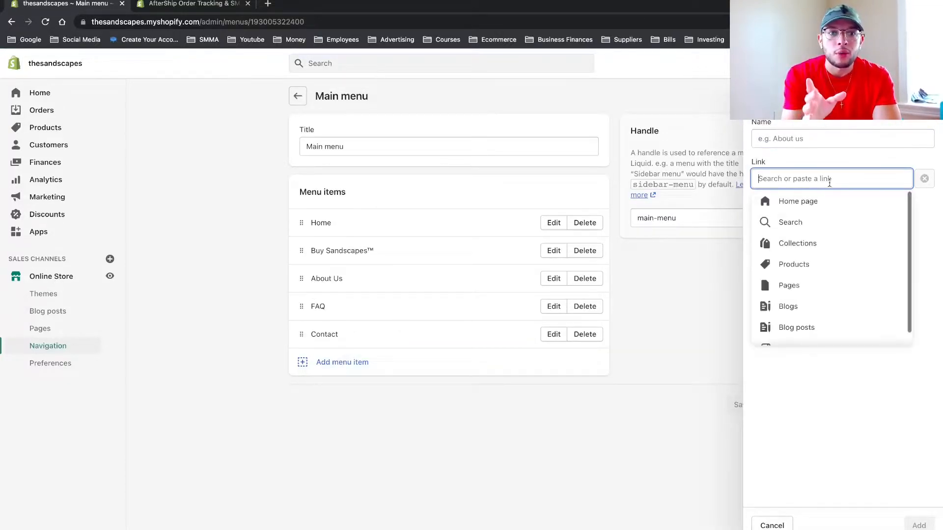
pyautogui.click(798, 283)
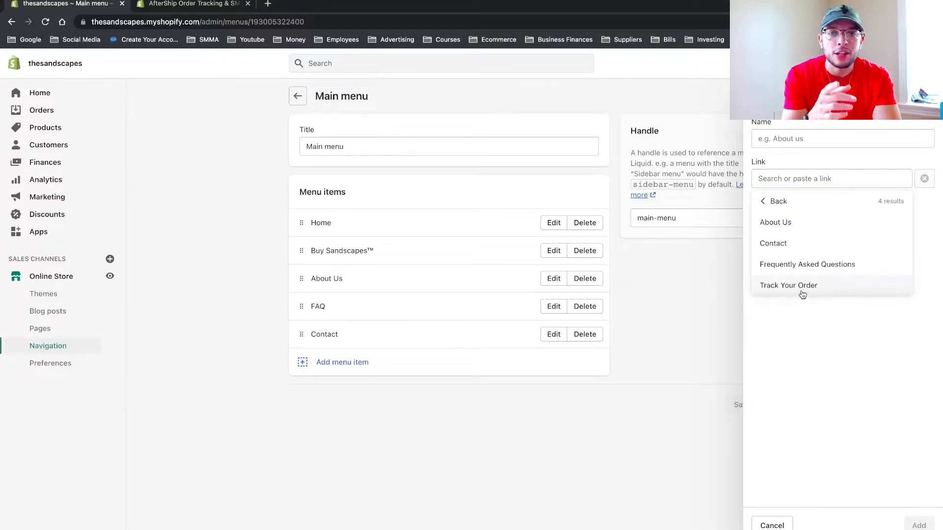
pyautogui.click(802, 286)
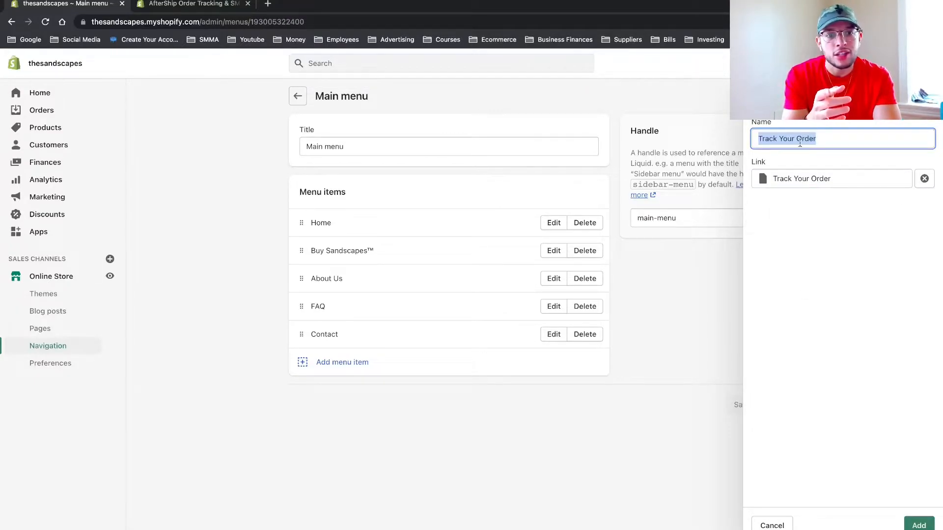
pyautogui.click(918, 524)
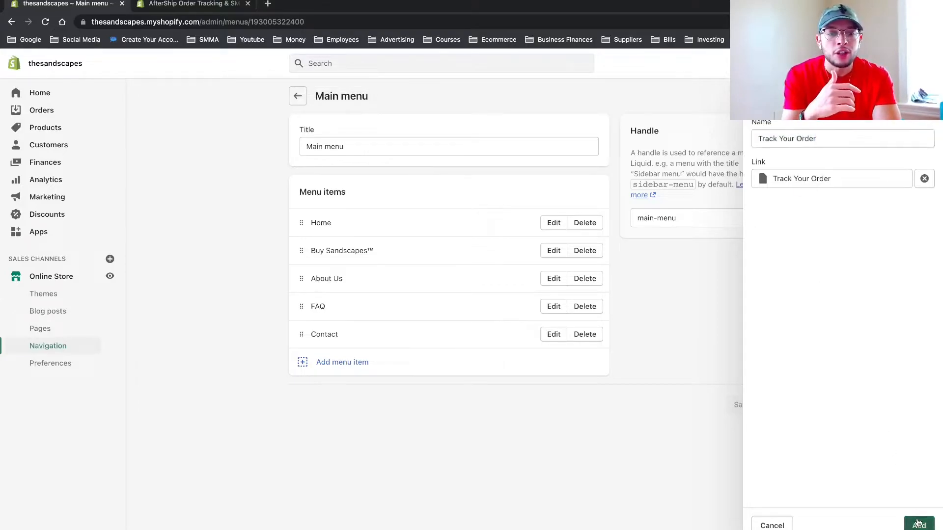
pyautogui.click(776, 433)
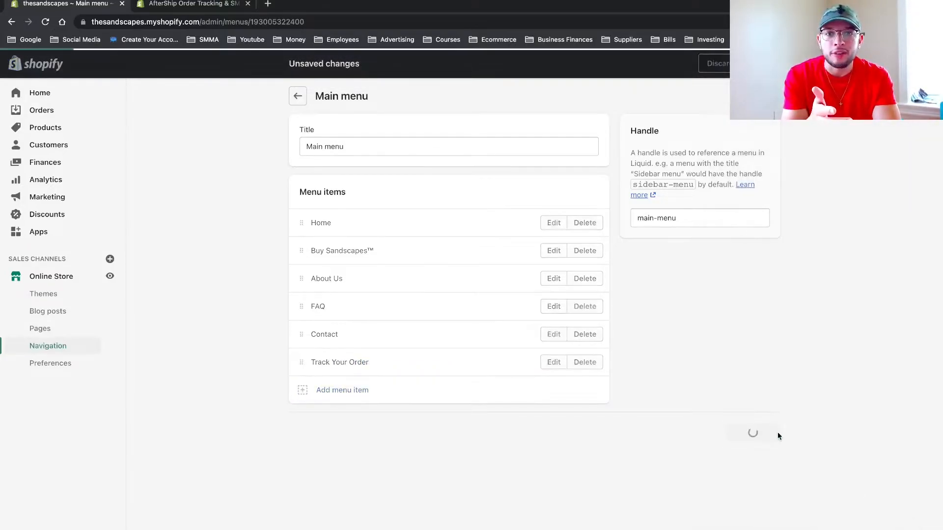
# Try to add a Track Your Order item linking to that page in the Footer menu.
pyautogui.click(296, 96)
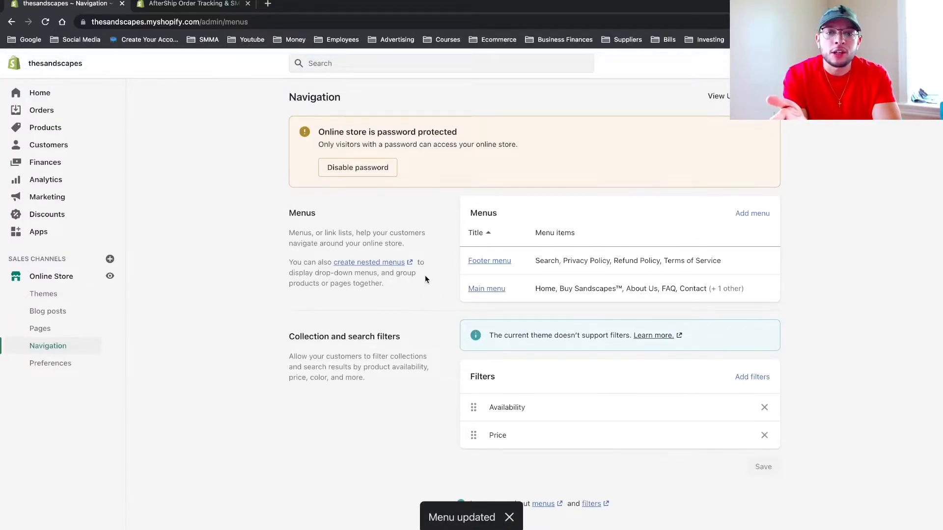
pyautogui.click(483, 261)
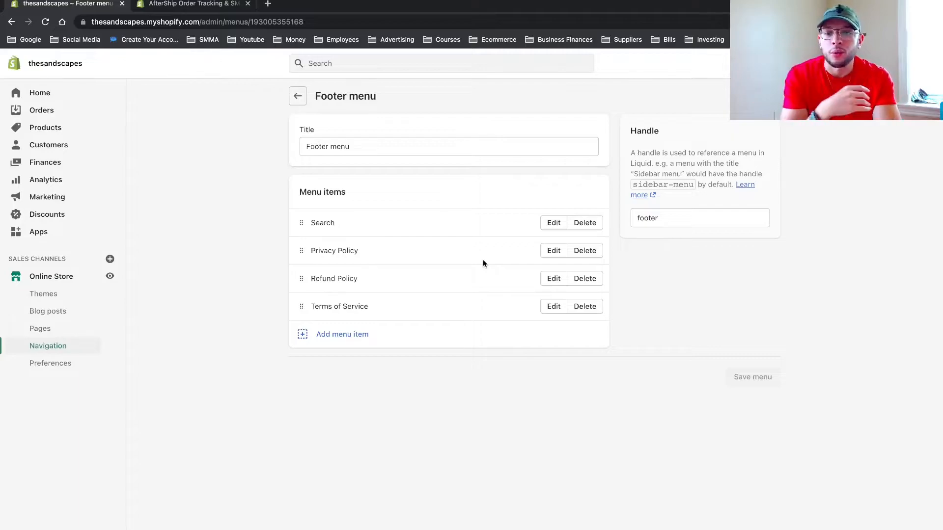
pyautogui.click(336, 339)
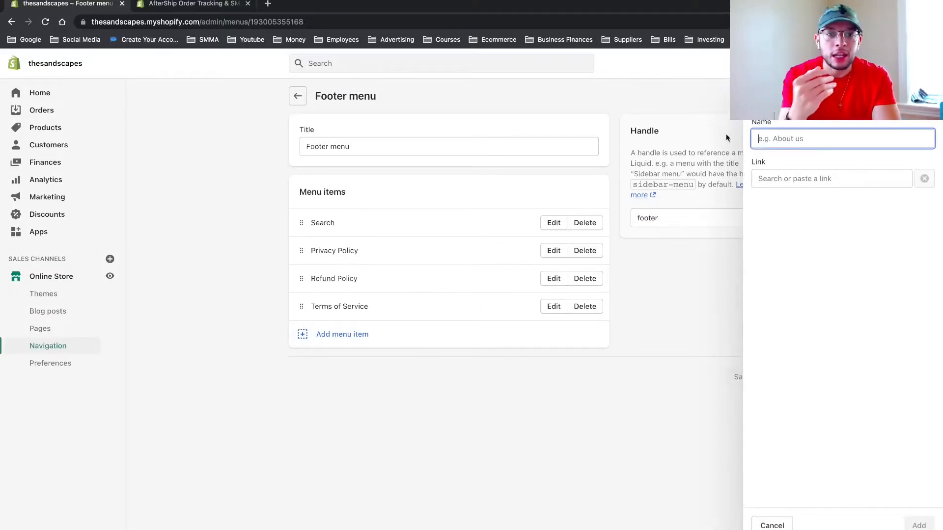
pyautogui.click(783, 178)
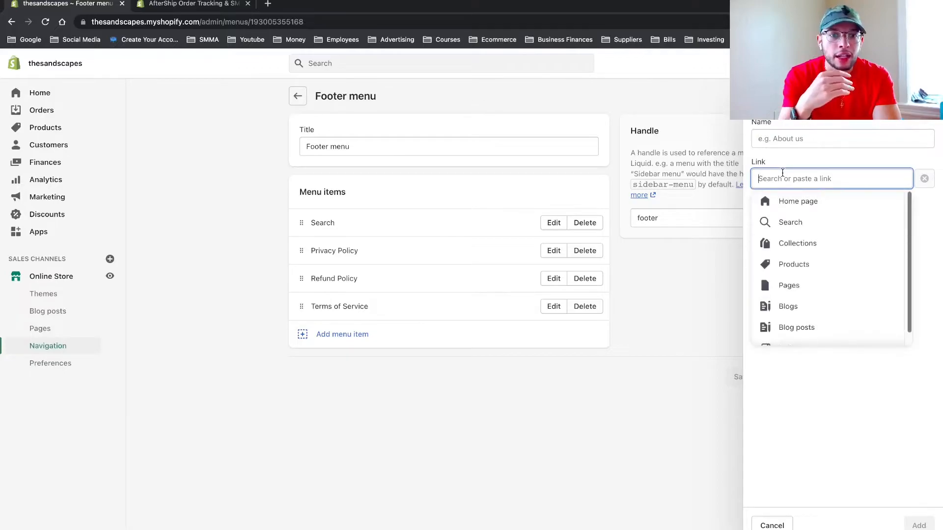
pyautogui.click(788, 284)
pyautogui.click(792, 288)
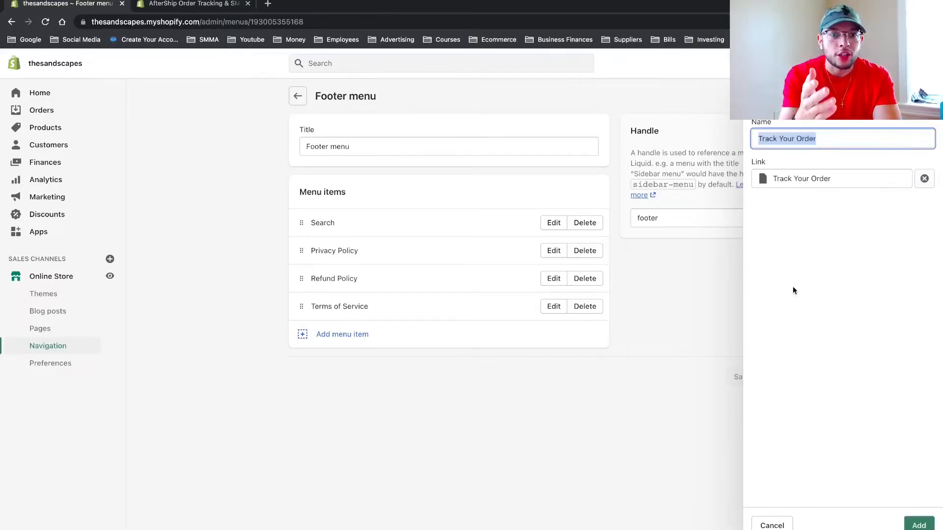
pyautogui.click(917, 525)
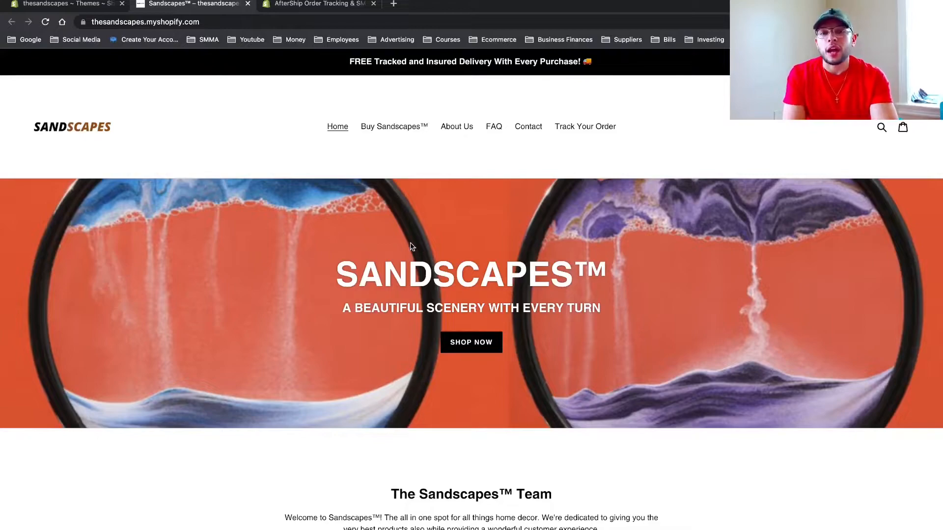
# Test the storefront's Track Your Order page by looking up a package's tracking number and reviewing its shipment details.
pyautogui.click(585, 127)
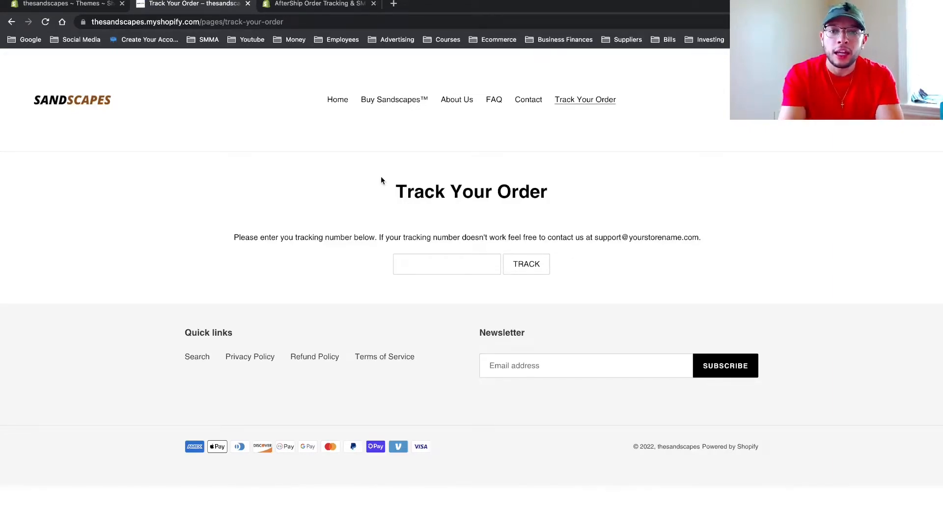
pyautogui.click(465, 268)
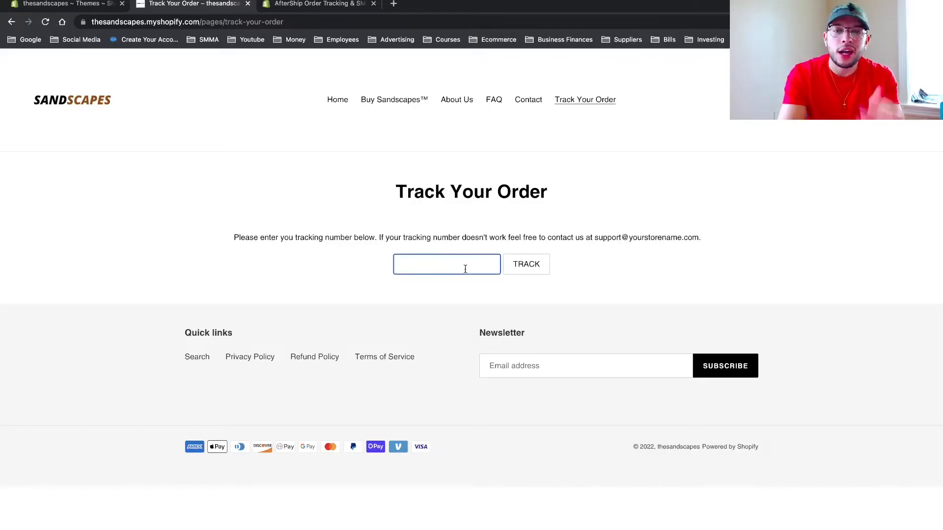
pyautogui.press('super+v')
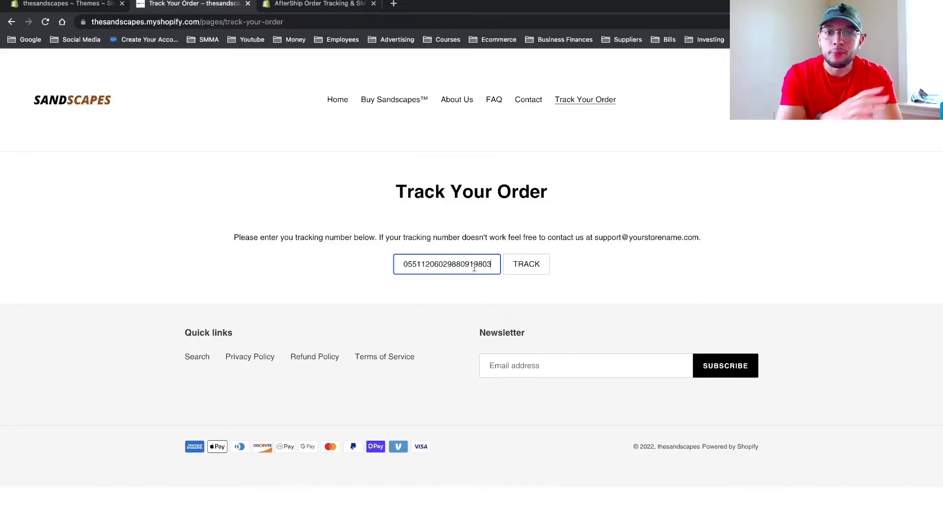
pyautogui.click(533, 270)
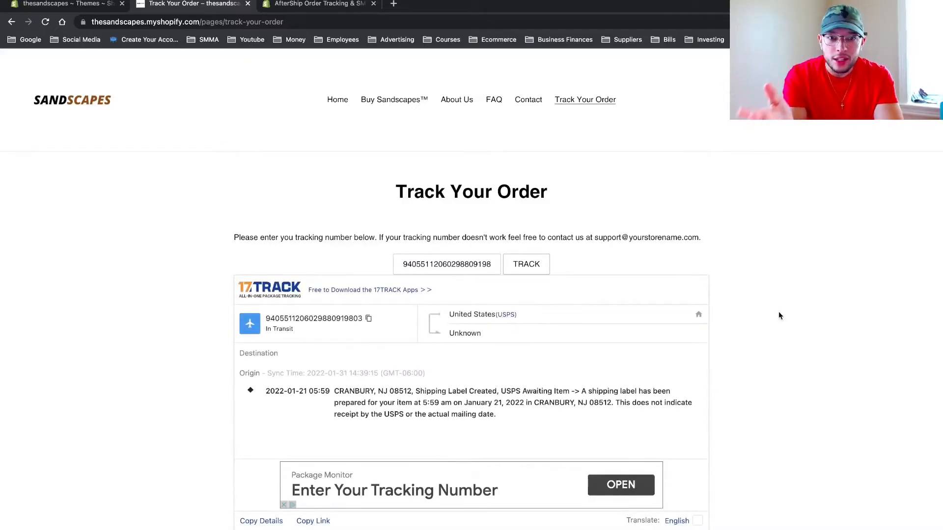
pyautogui.scroll(-2, 778, 316)
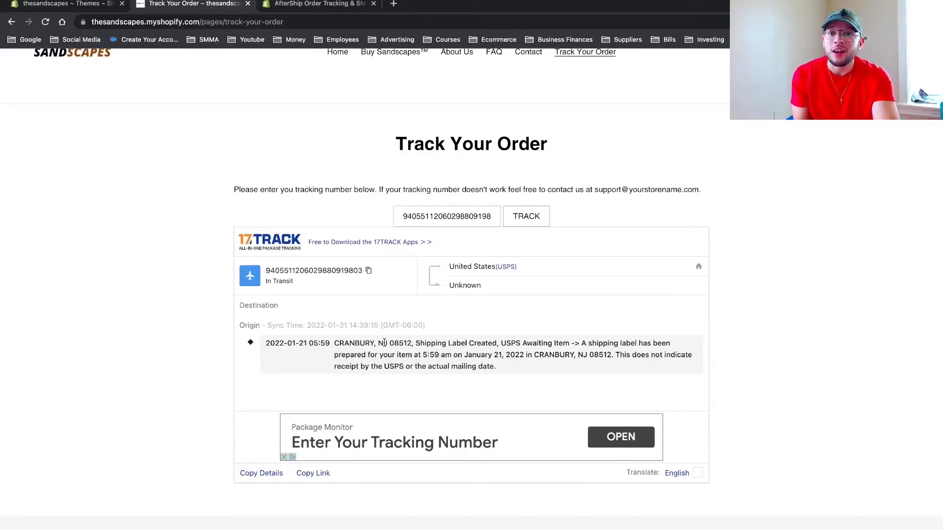
pyautogui.scroll(2, 384, 342)
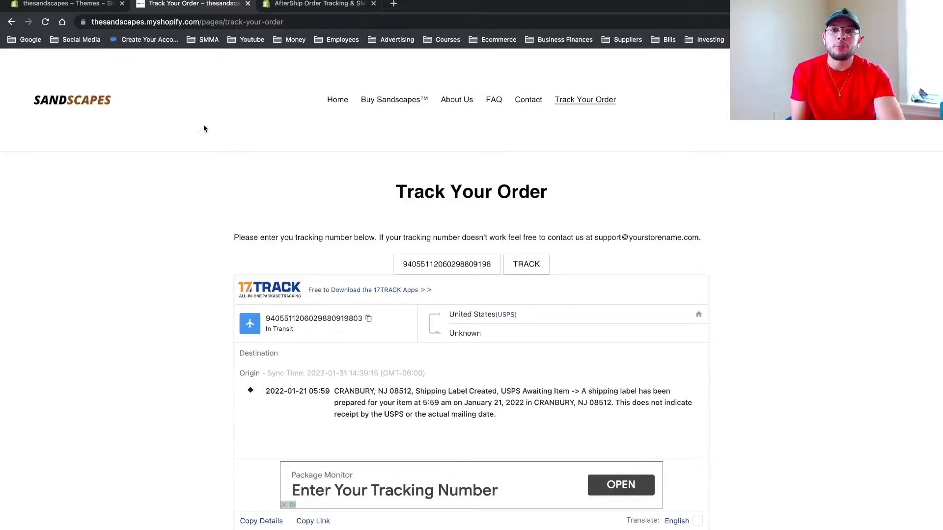
# View the AfterShip Order Tracking & SMS listing in the Shopify App Store and return to the store's Themes page.
pyautogui.click(286, 4)
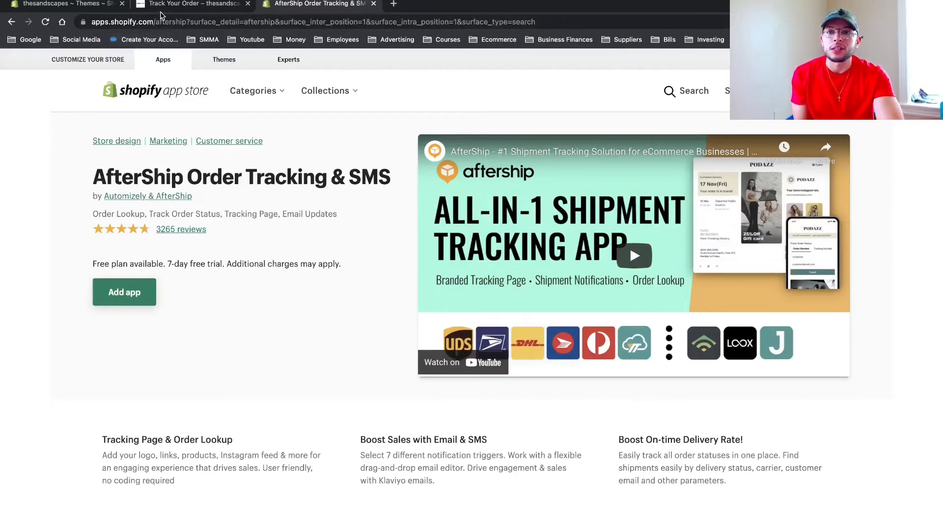
pyautogui.click(92, 6)
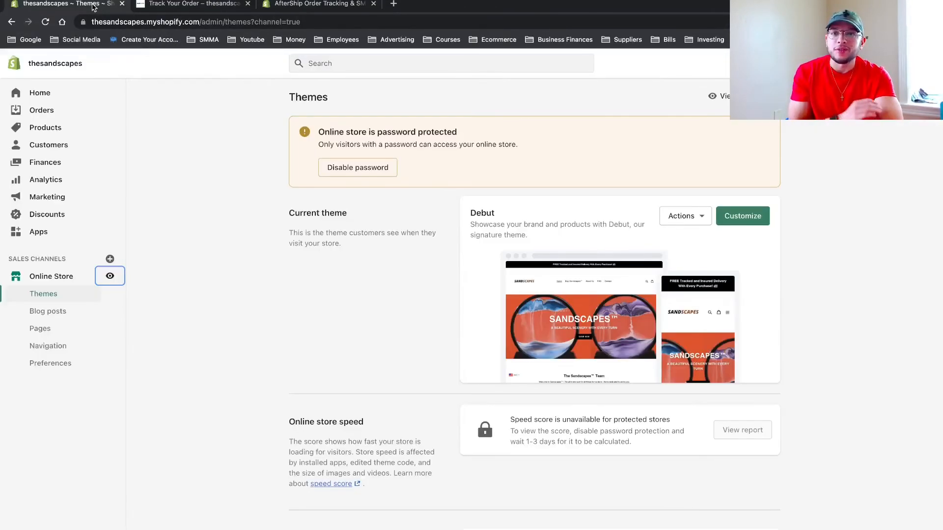